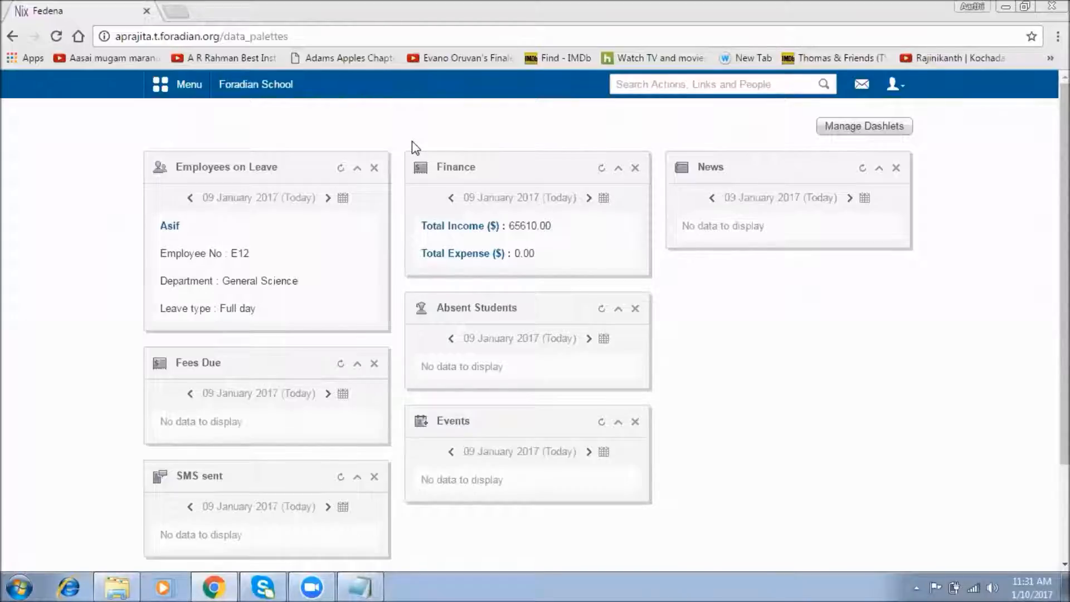
# Open the Examination module from the academics section.
pyautogui.click(173, 95)
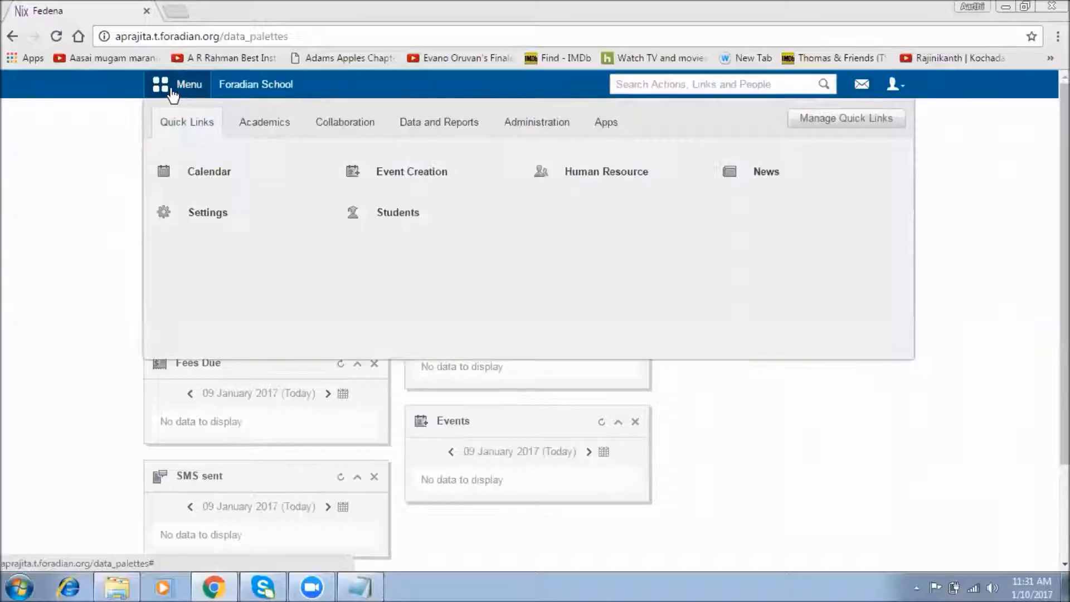
pyautogui.click(247, 137)
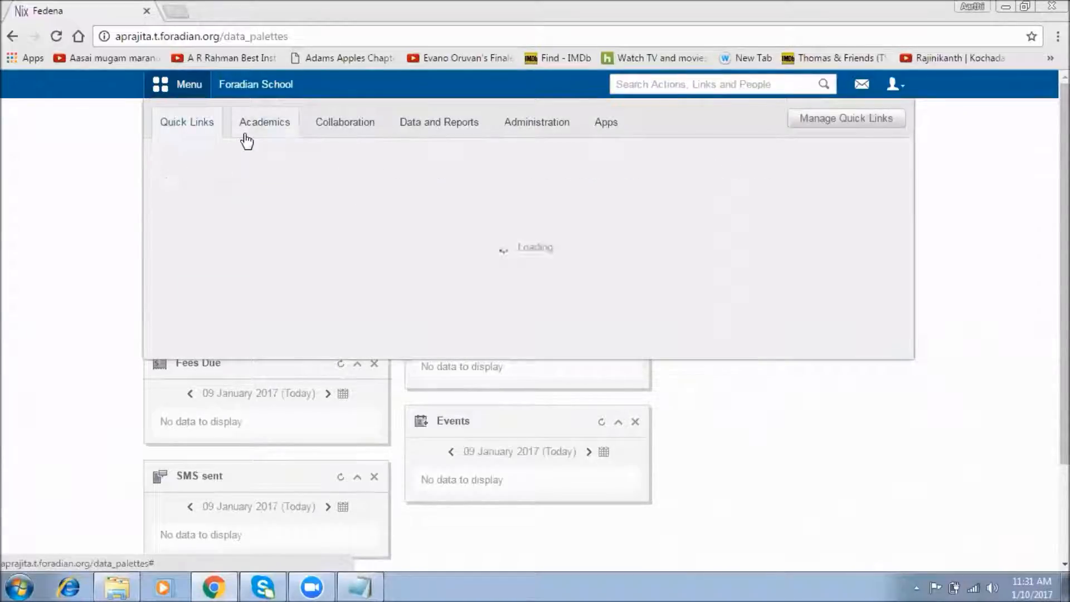
pyautogui.click(377, 217)
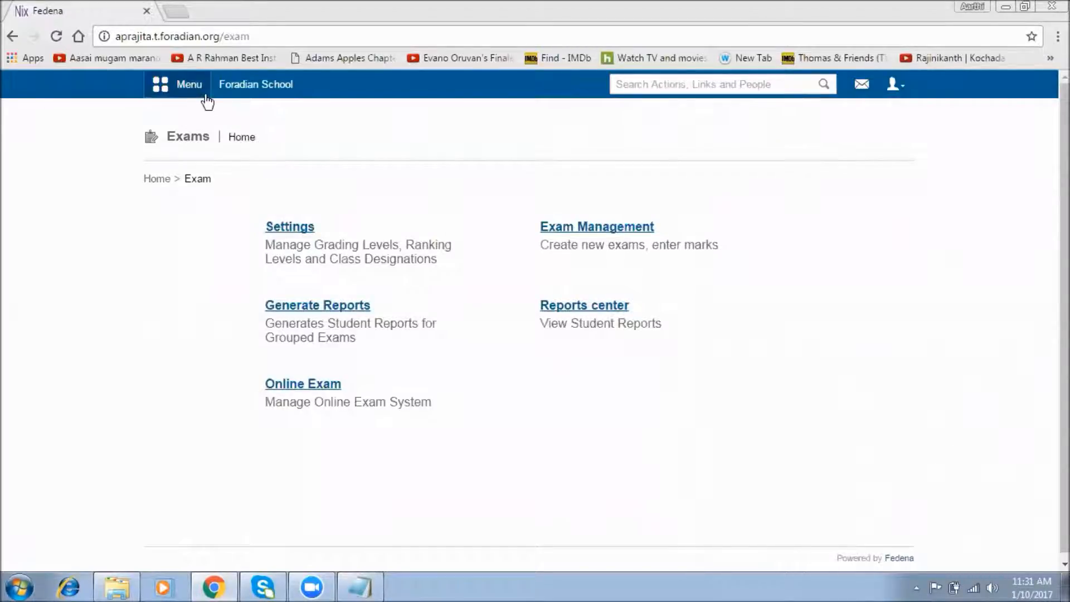
# Open the general settings in the school configuration and check which grading systems are included.
pyautogui.click(271, 70)
pyautogui.click(505, 120)
pyautogui.click(606, 213)
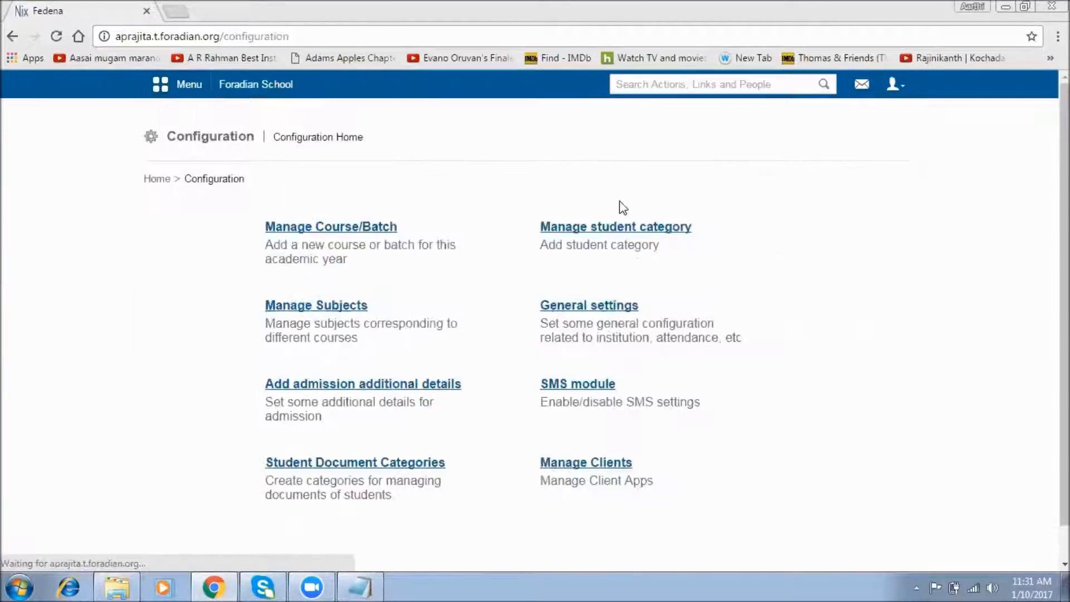
pyautogui.click(631, 306)
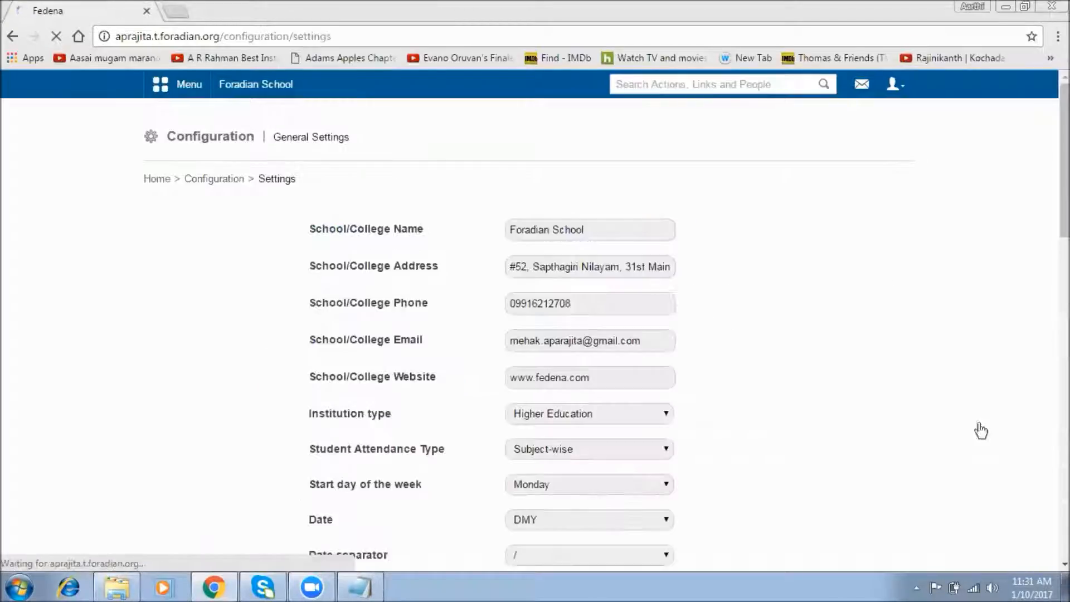
pyautogui.scroll(-7, 1021, 468)
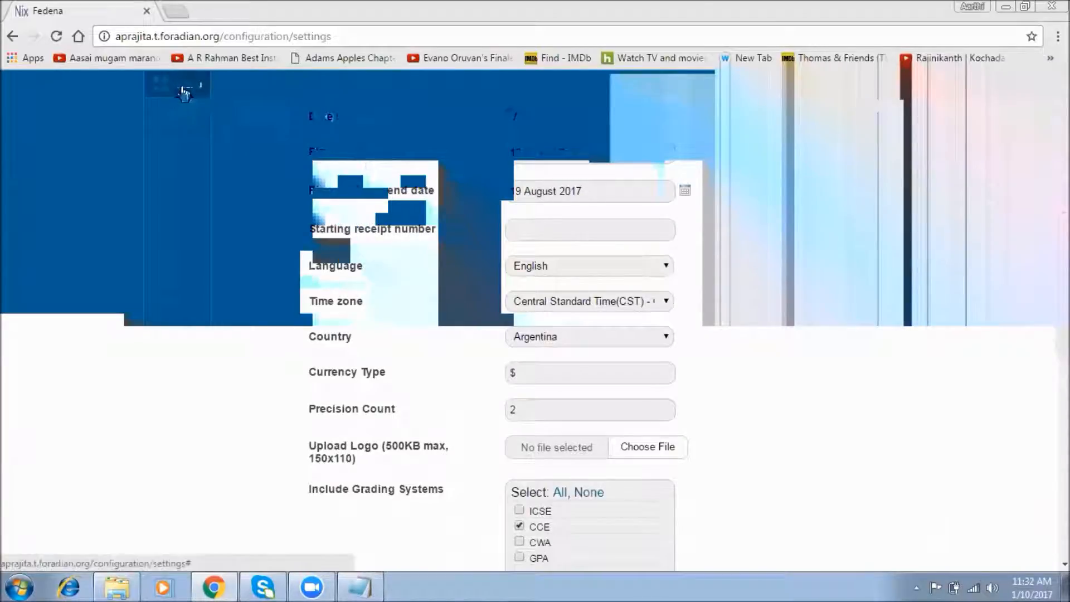
# Open the CCE settings within the Examination module's settings.
pyautogui.click(160, 85)
pyautogui.click(265, 124)
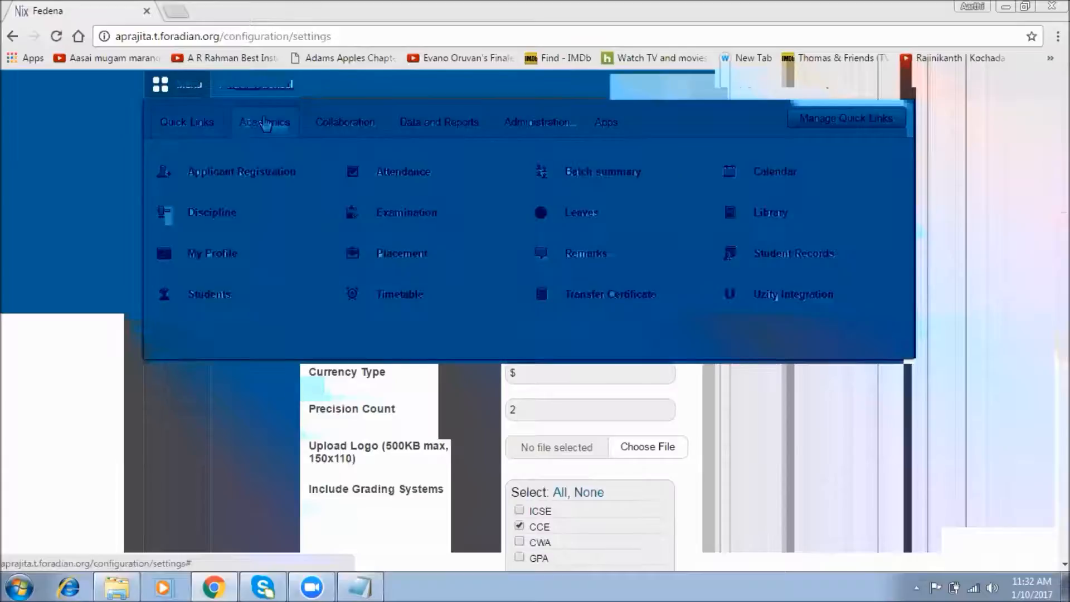
pyautogui.click(361, 221)
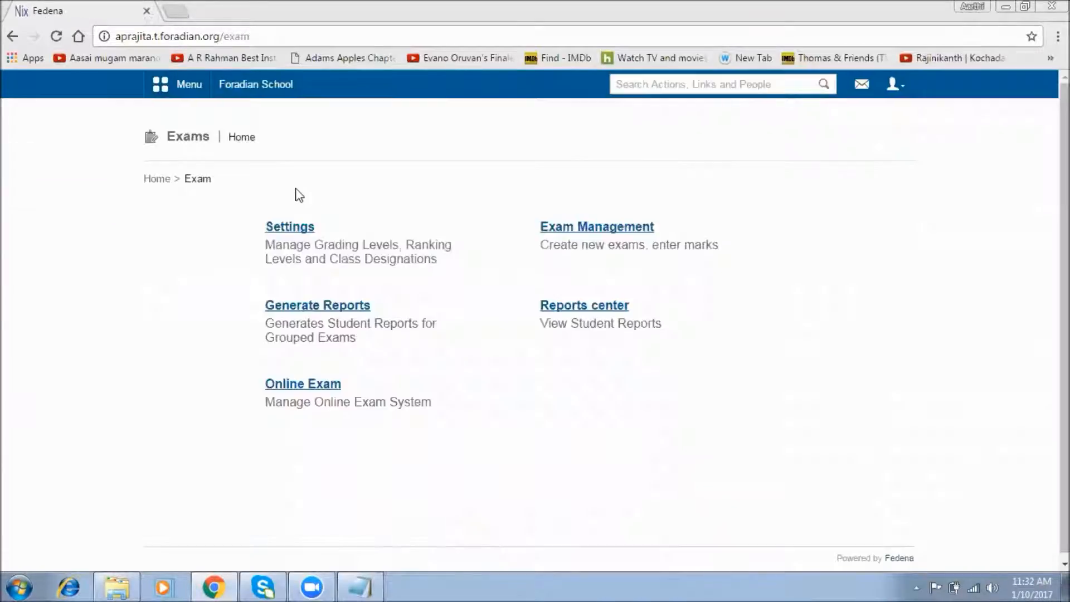
pyautogui.click(288, 228)
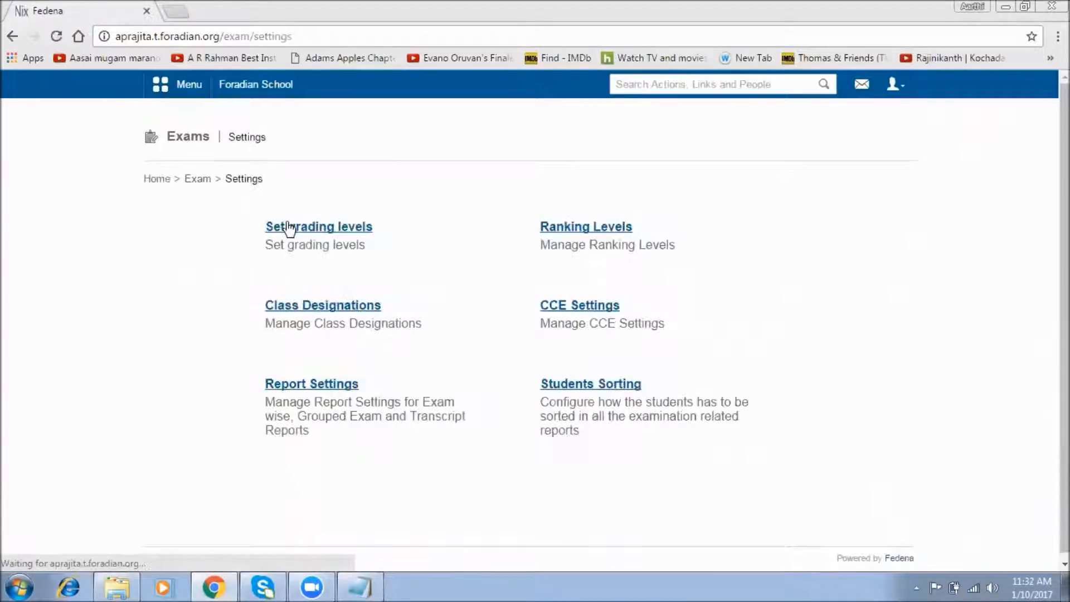
pyautogui.click(548, 307)
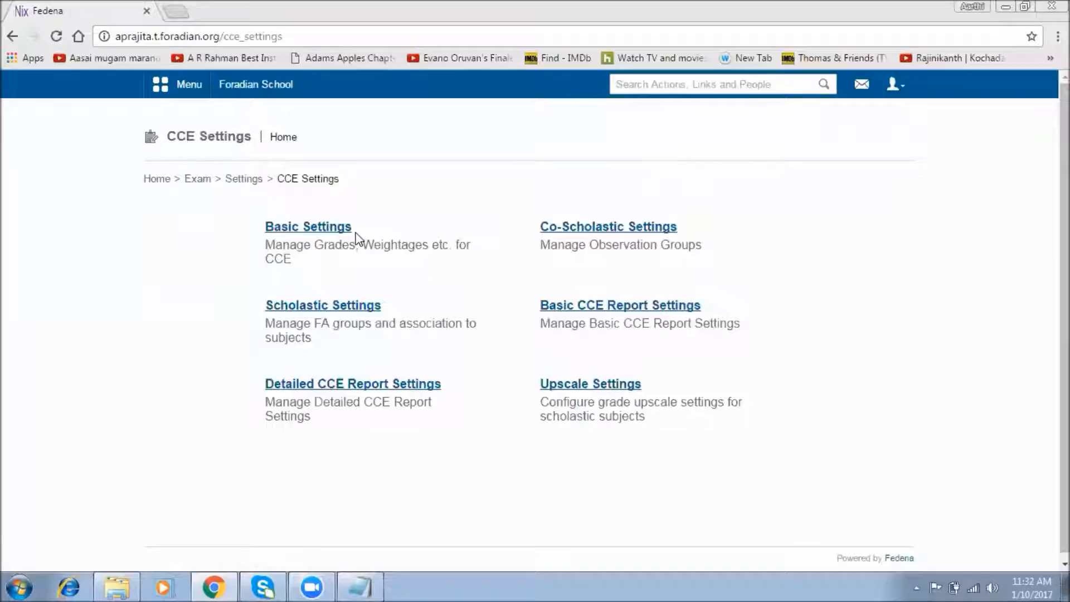
# Open the CCE grade sets under the basic settings and save the Co - Scholastic Grade set with its existing name.
pyautogui.click(336, 229)
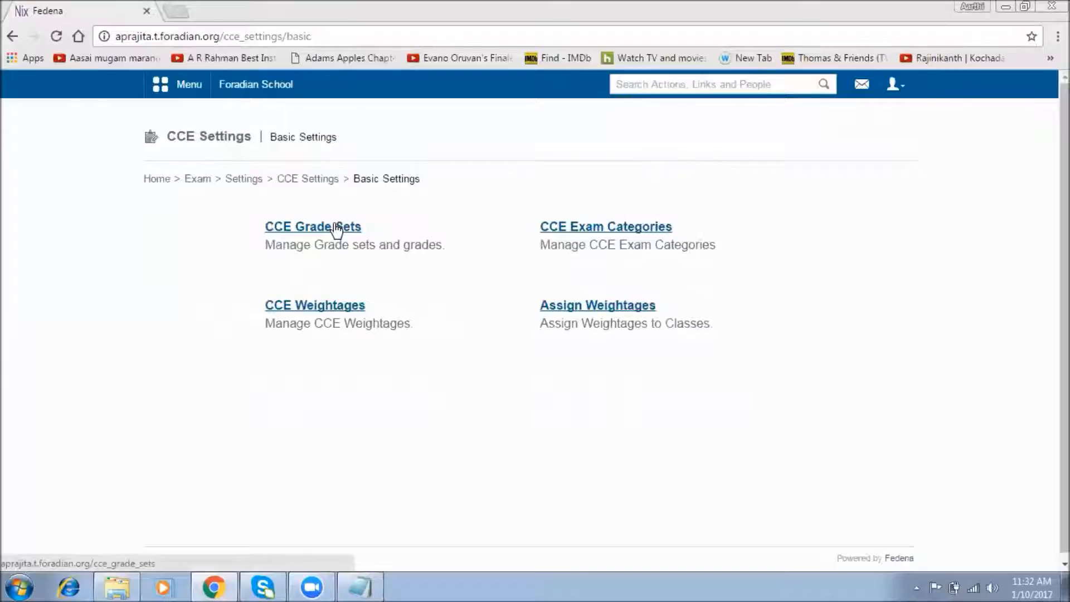
pyautogui.click(336, 227)
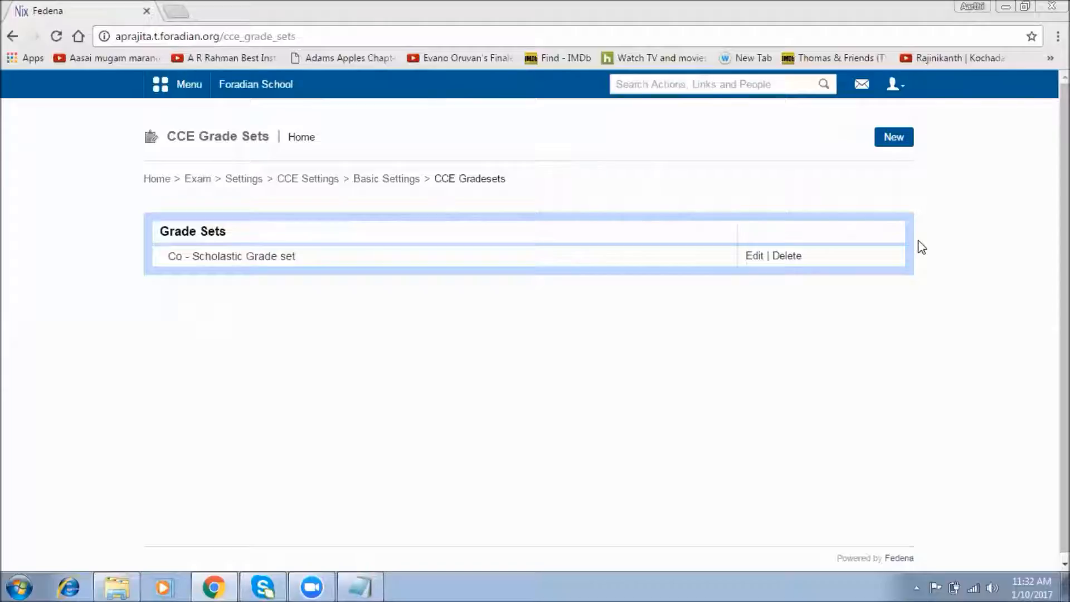
pyautogui.click(755, 256)
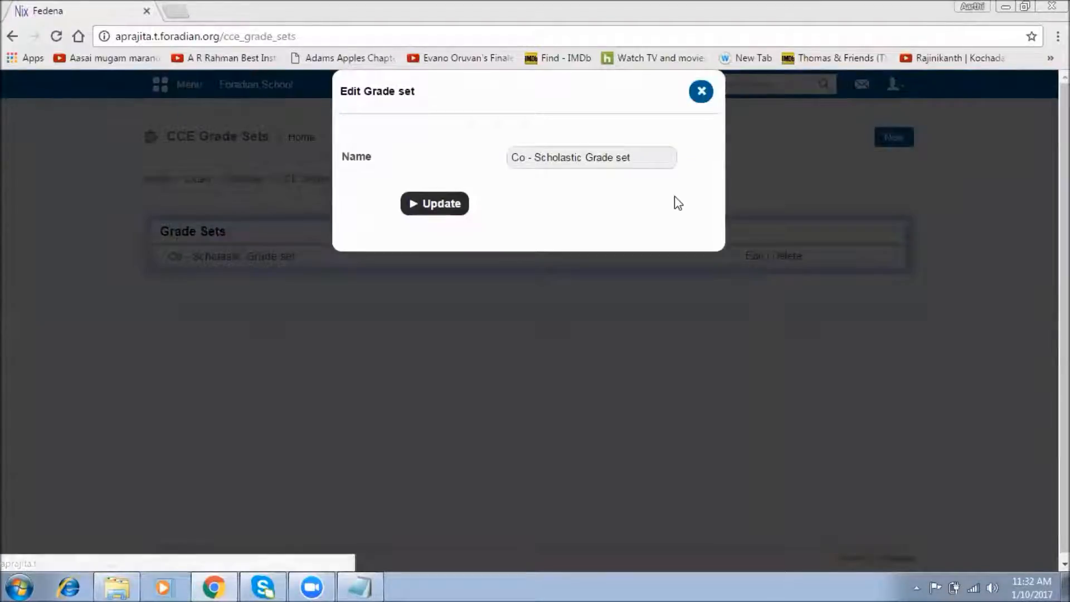
pyautogui.click(443, 205)
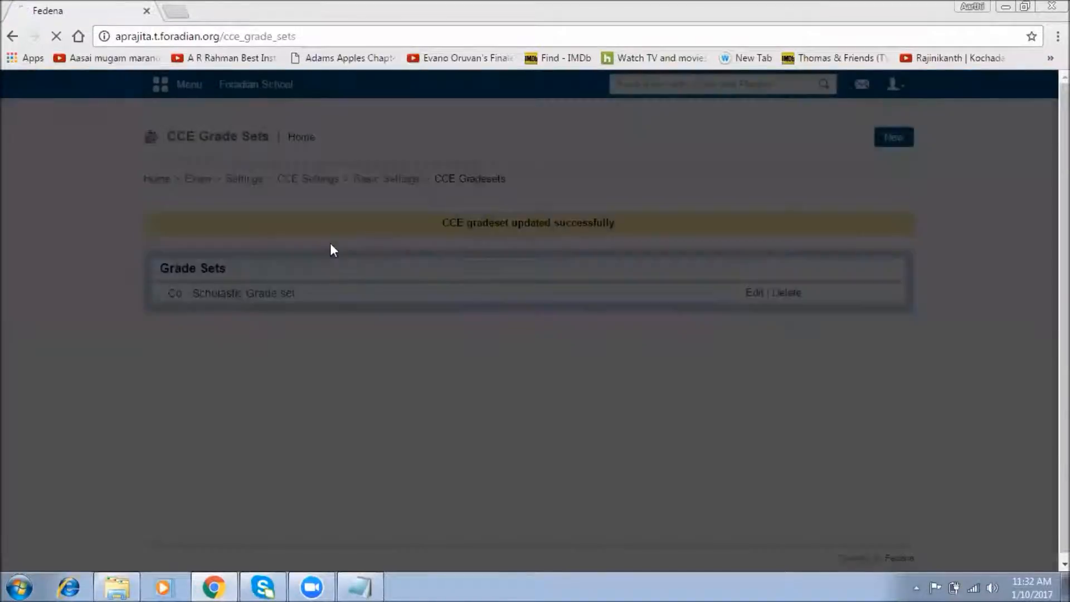
# View the grades of the Co - Scholastic Grade set, including the name and grade points of grade A.
pyautogui.click(267, 293)
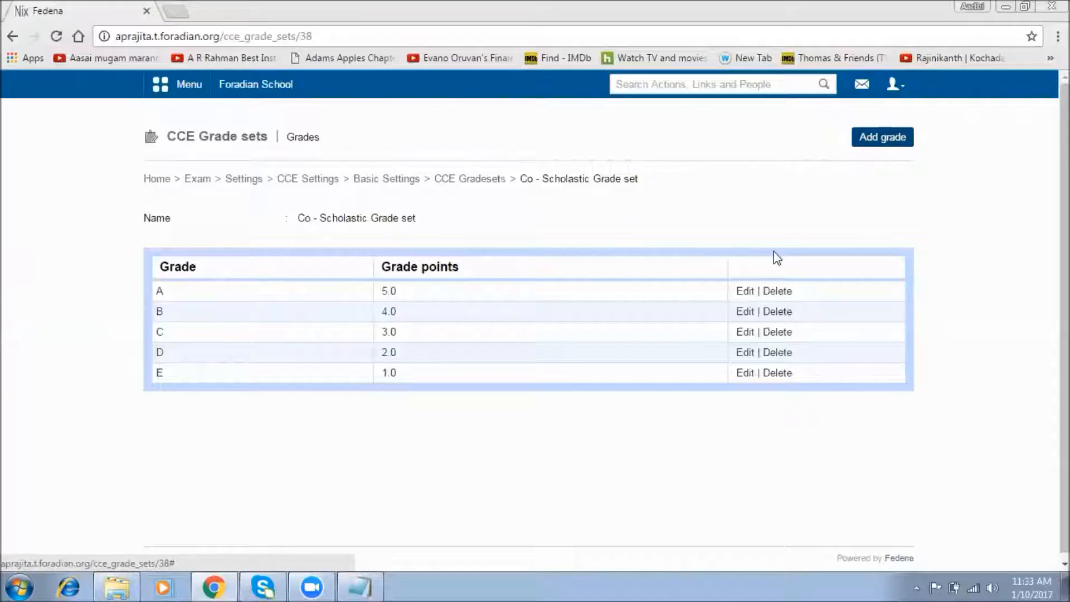
pyautogui.click(745, 291)
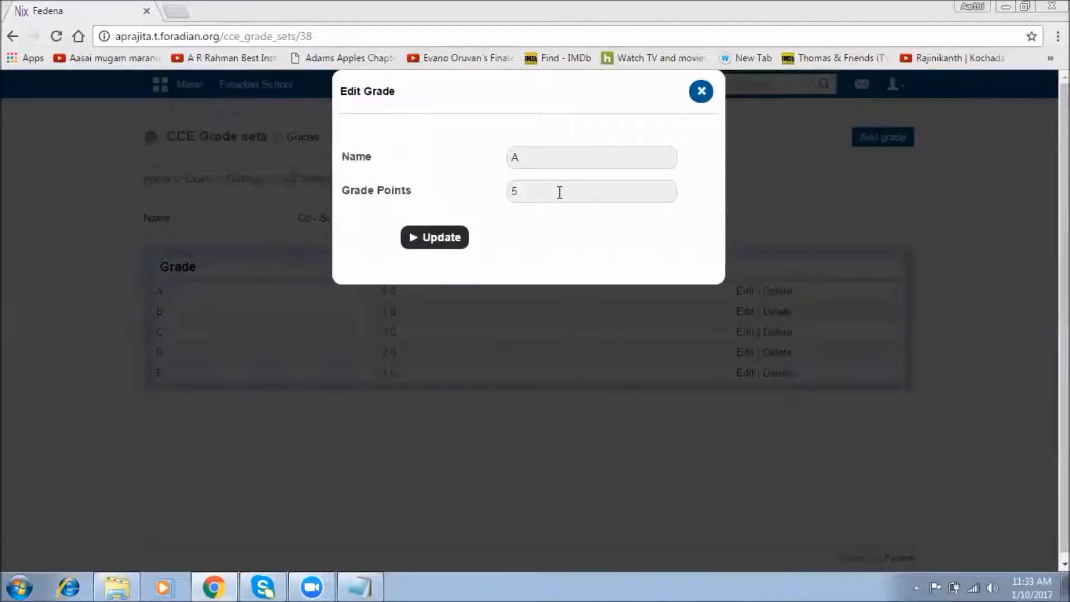
pyautogui.click(697, 99)
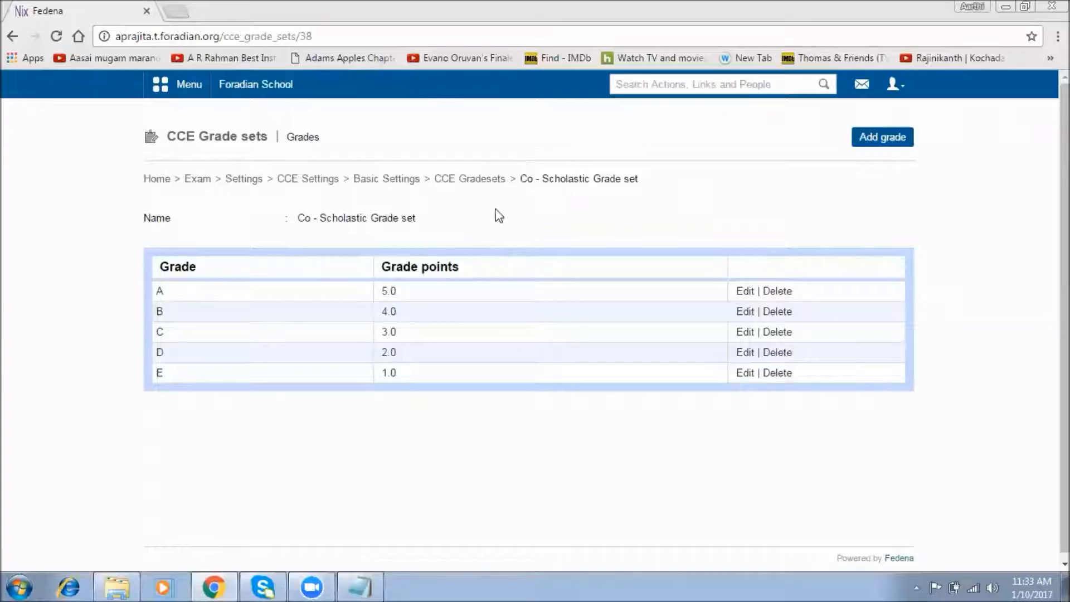
# Go back to the basic settings and inspect the Term 1 entry among the CCE exam categories.
pyautogui.click(492, 181)
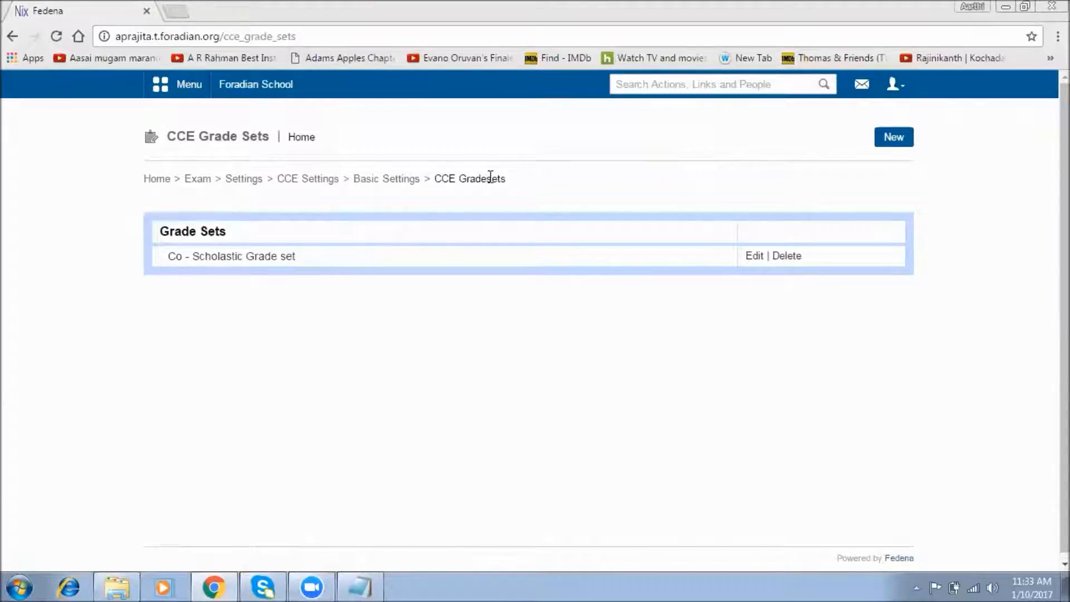
pyautogui.click(400, 186)
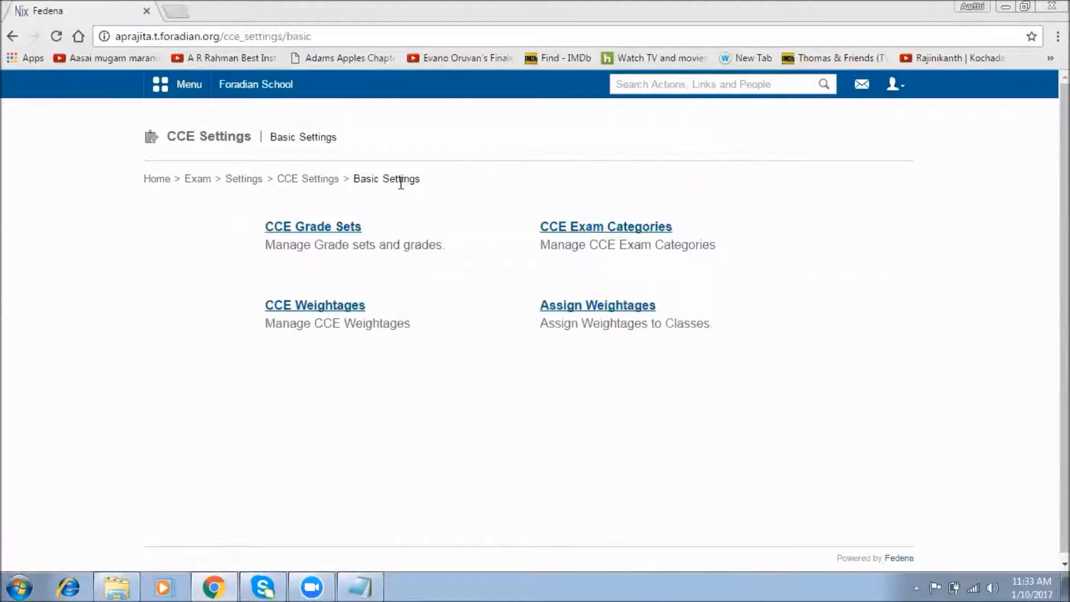
pyautogui.click(621, 233)
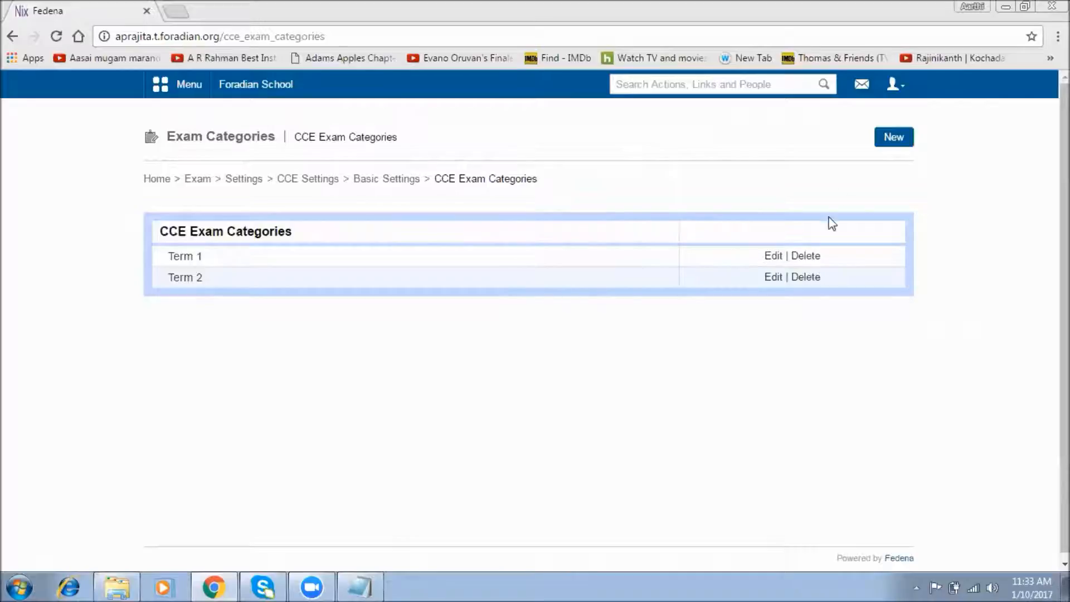
pyautogui.click(772, 255)
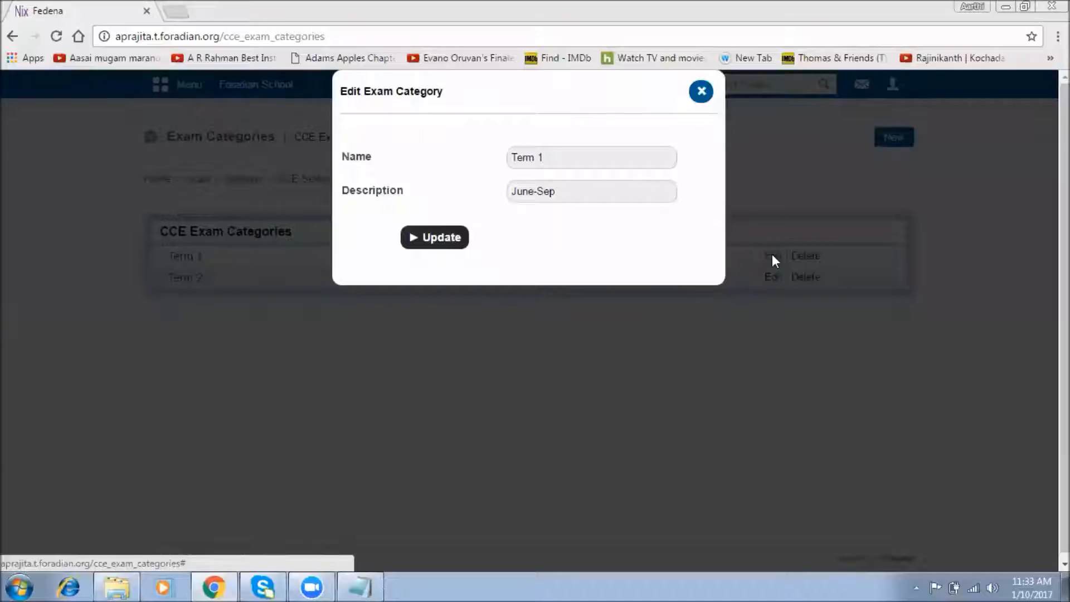
pyautogui.click(700, 91)
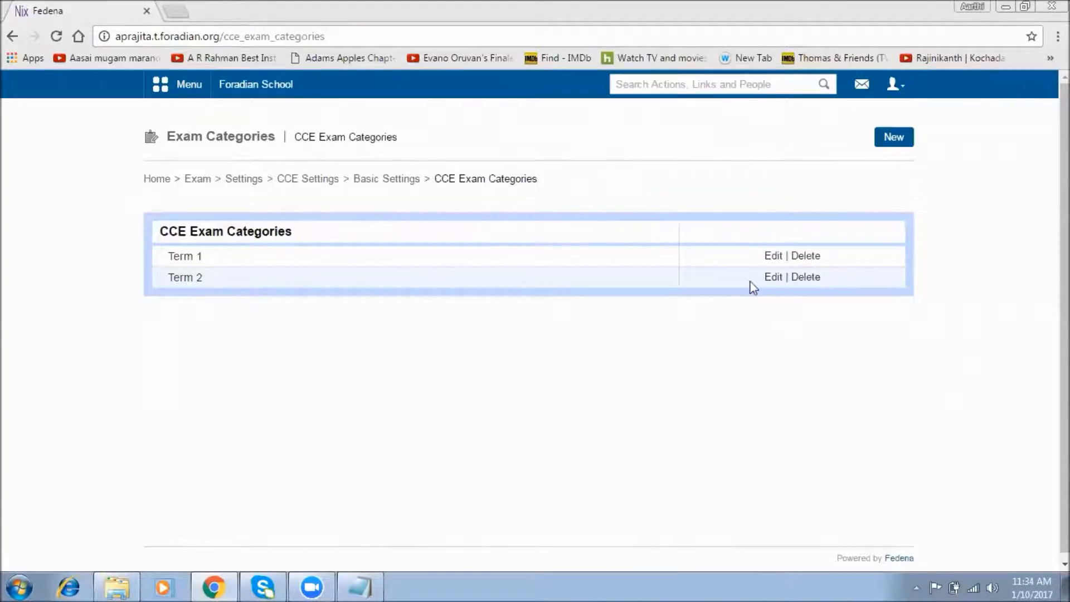
# Open the CCE weightages list, switch to Notepad and review the FA and SA weightage calculation for Term 1.
pyautogui.click(393, 179)
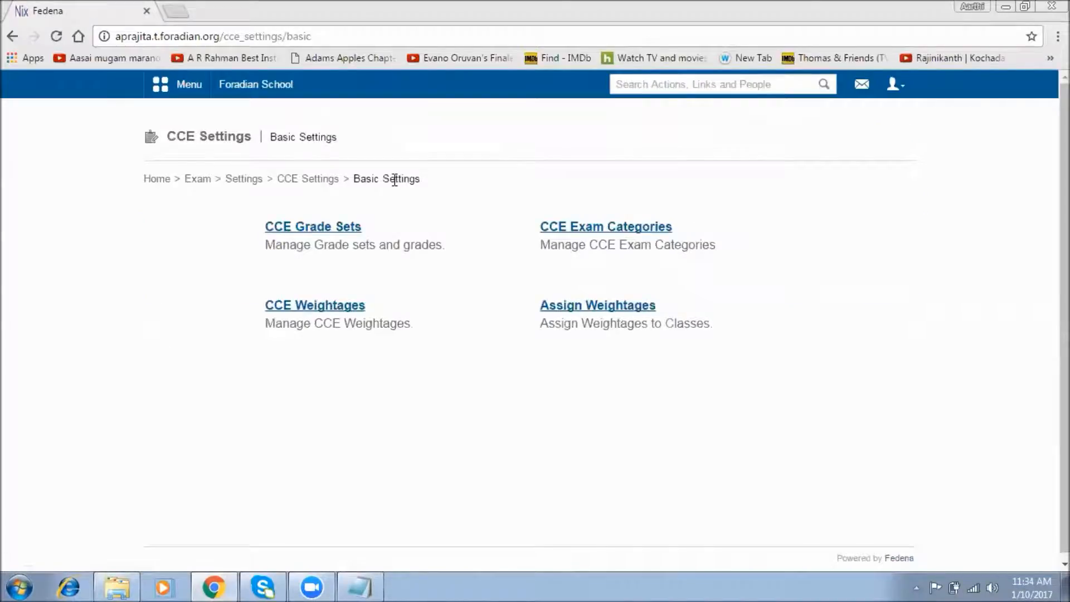
pyautogui.click(328, 310)
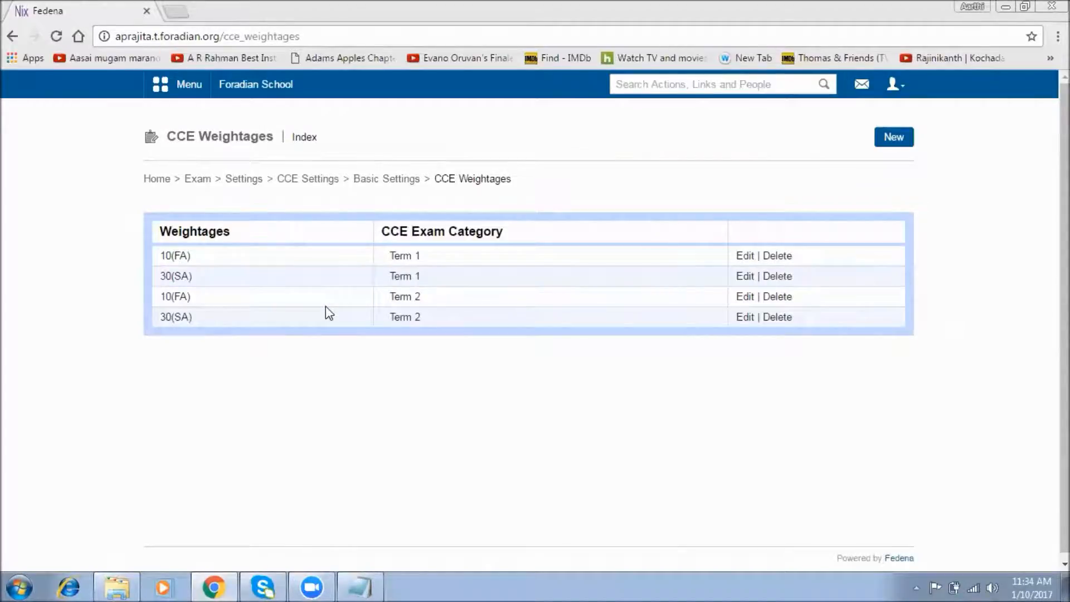
pyautogui.click(346, 582)
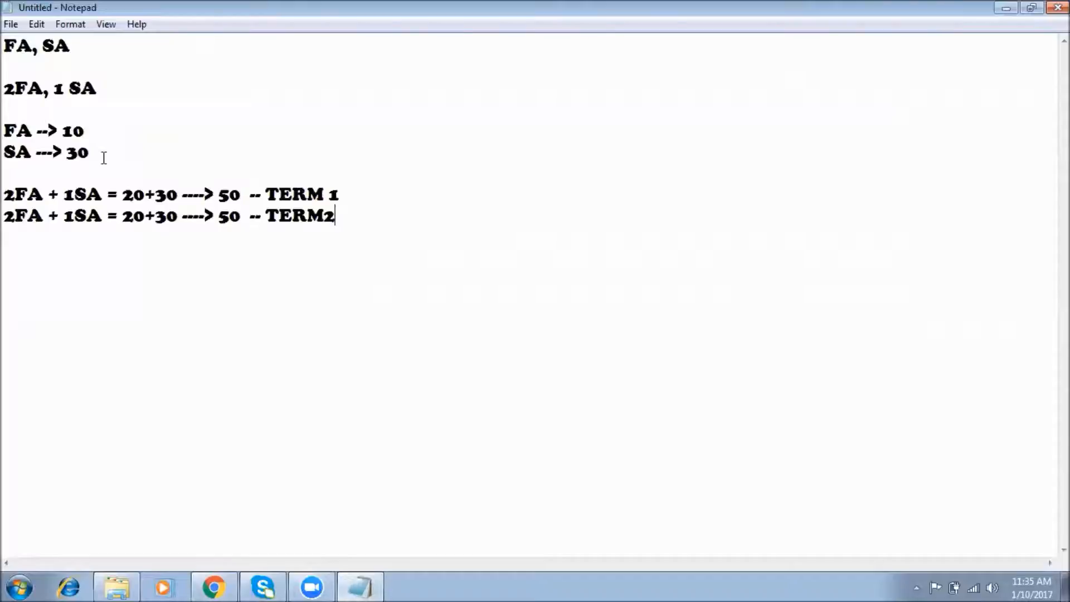
pyautogui.click(94, 131)
pyautogui.moveTo(94, 131); pyautogui.dragTo(72, 132)
pyautogui.click(79, 149)
pyautogui.moveTo(237, 193); pyautogui.dragTo(215, 195)
pyautogui.click(218, 193)
# Switch back to Fedena in Chrome and save the first weightage as 10 with type FA and exam category Term 1.
pyautogui.click(216, 586)
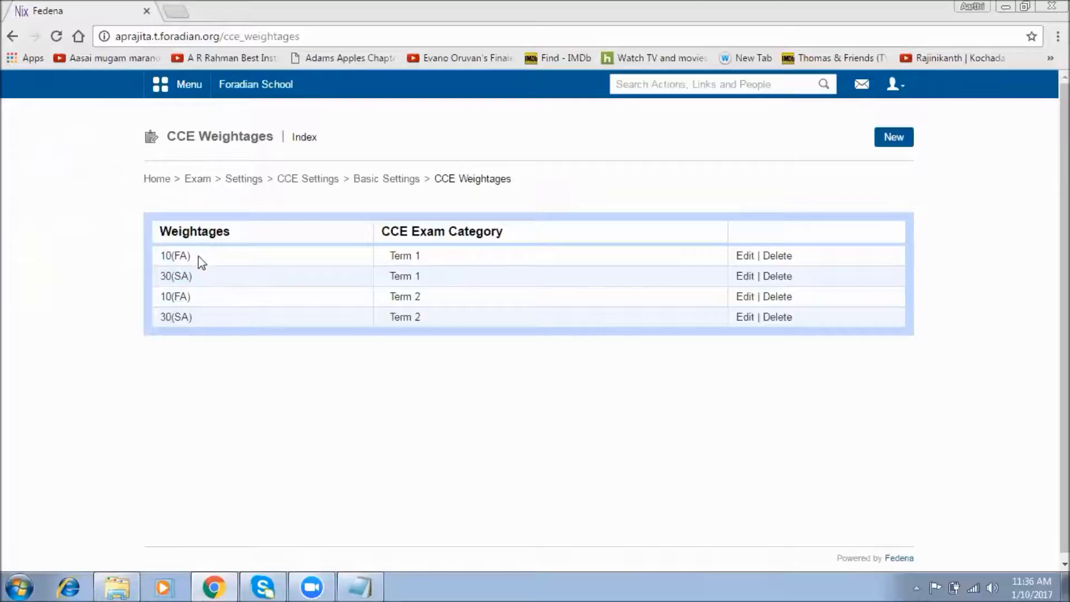
pyautogui.click(746, 256)
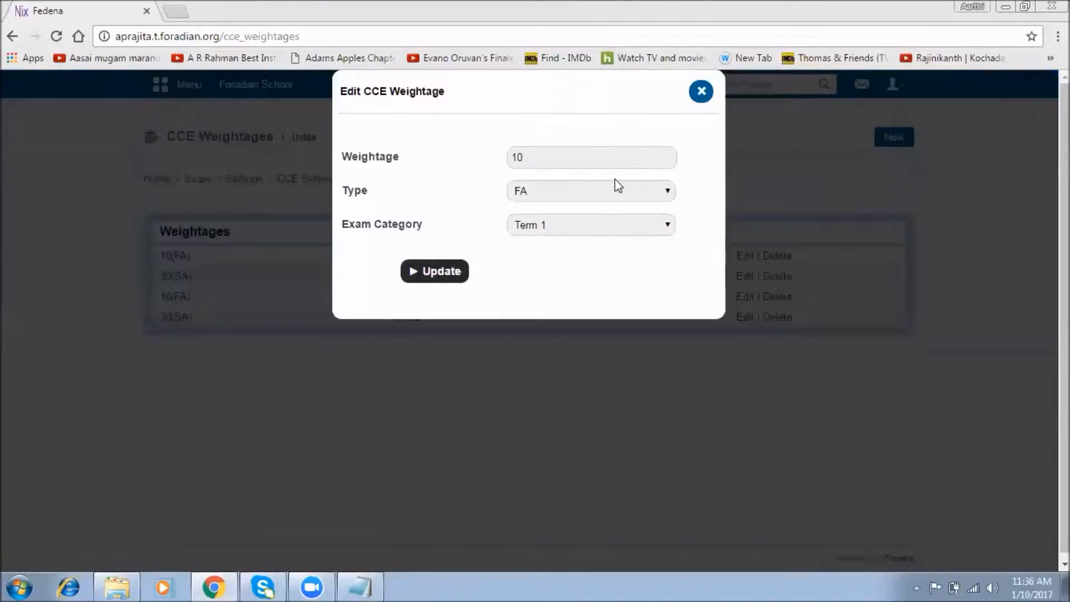
pyautogui.click(611, 161)
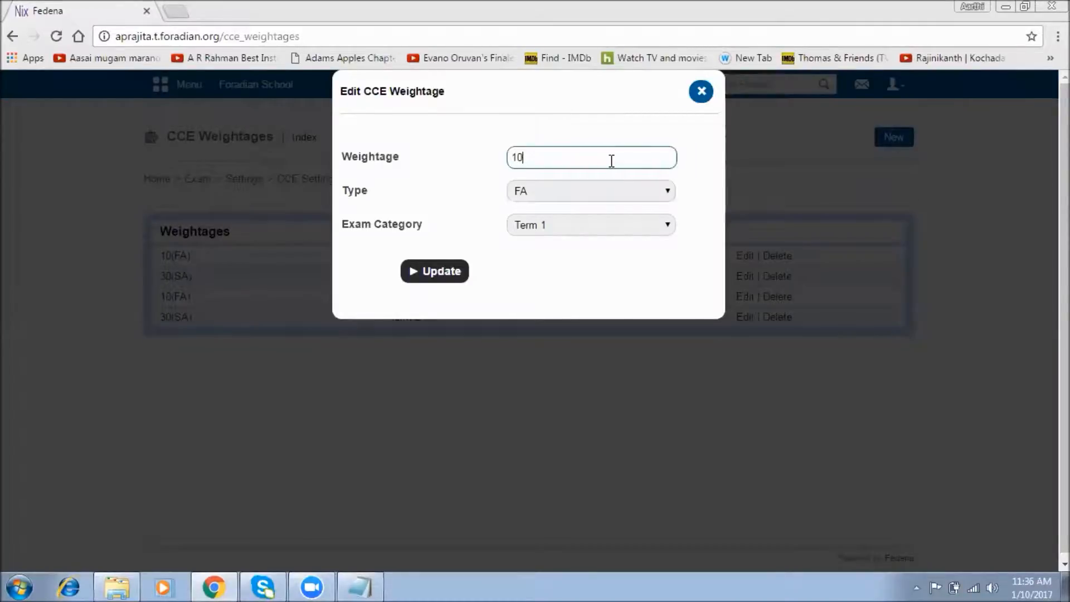
pyautogui.click(616, 198)
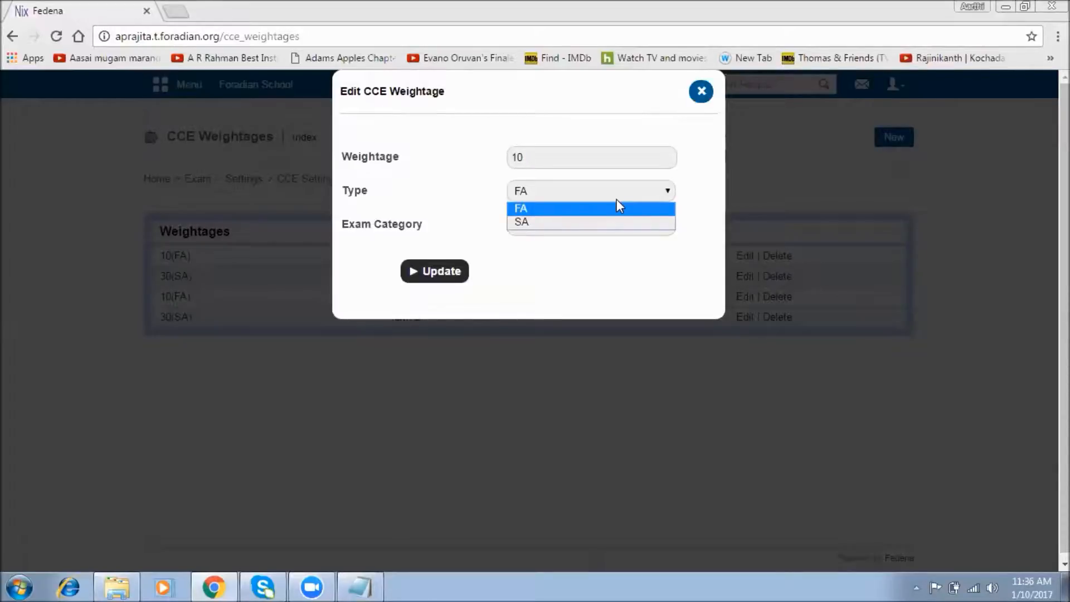
pyautogui.click(611, 208)
pyautogui.click(585, 155)
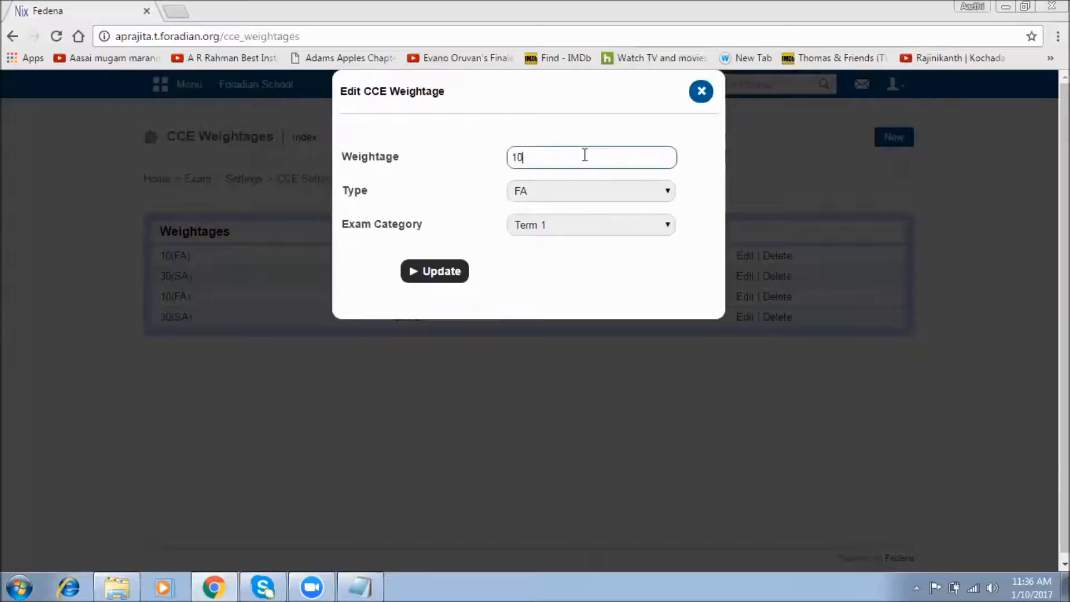
pyautogui.click(588, 225)
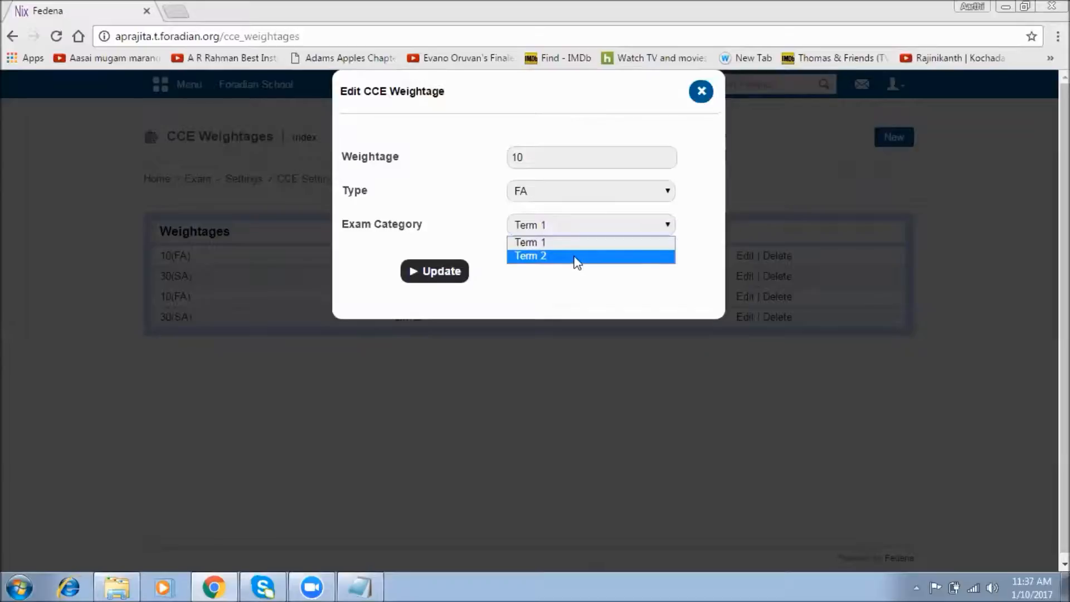
pyautogui.click(578, 242)
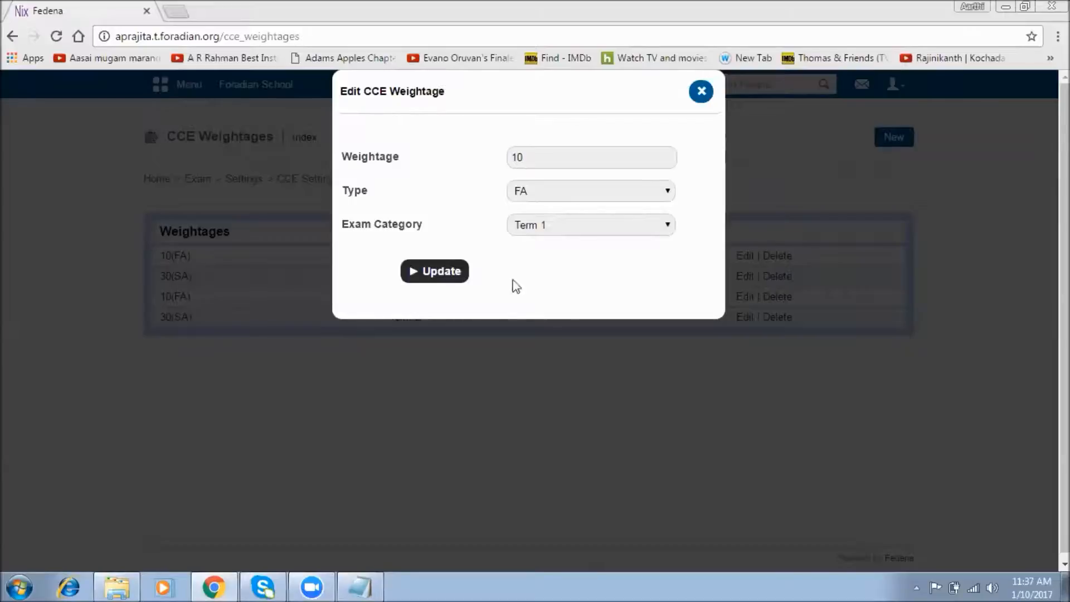
pyautogui.click(445, 273)
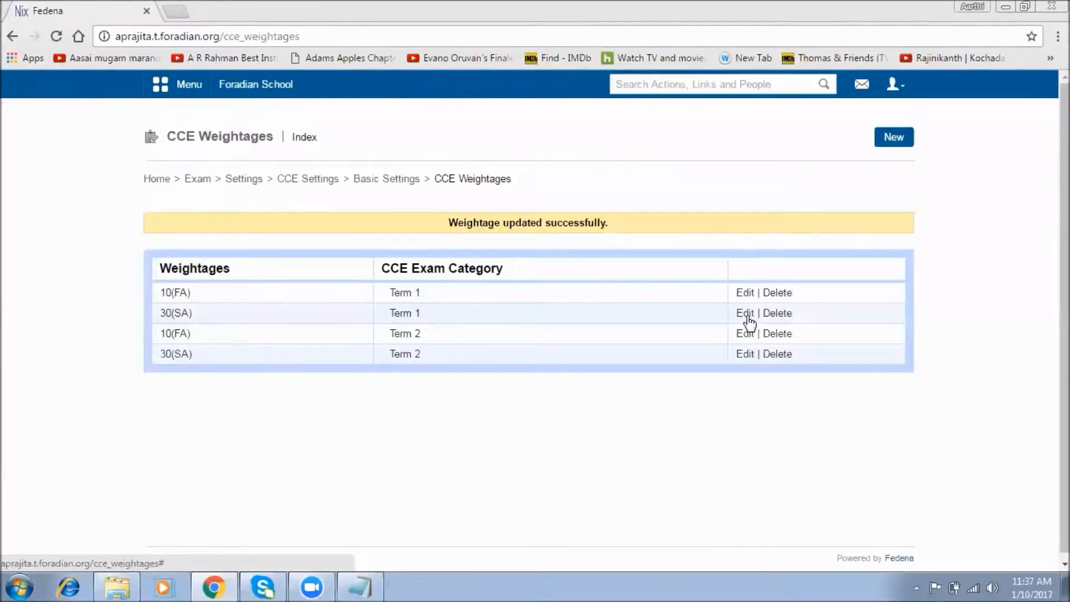
# Open the Term 1 SA weightage for editing, review its weightage, type and exam category, and close it without updating.
pyautogui.click(745, 312)
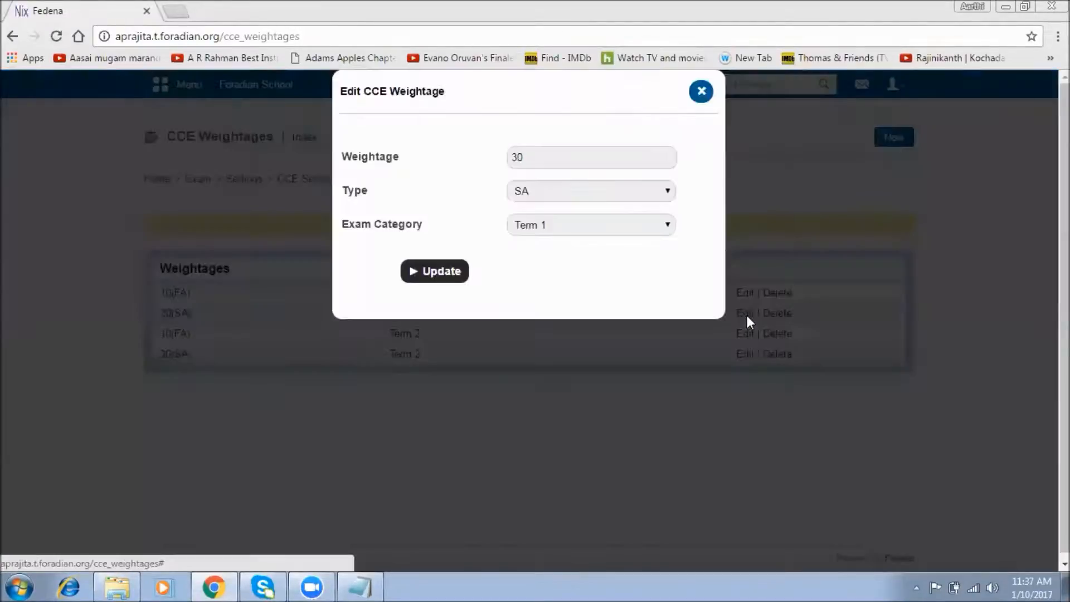
pyautogui.click(644, 160)
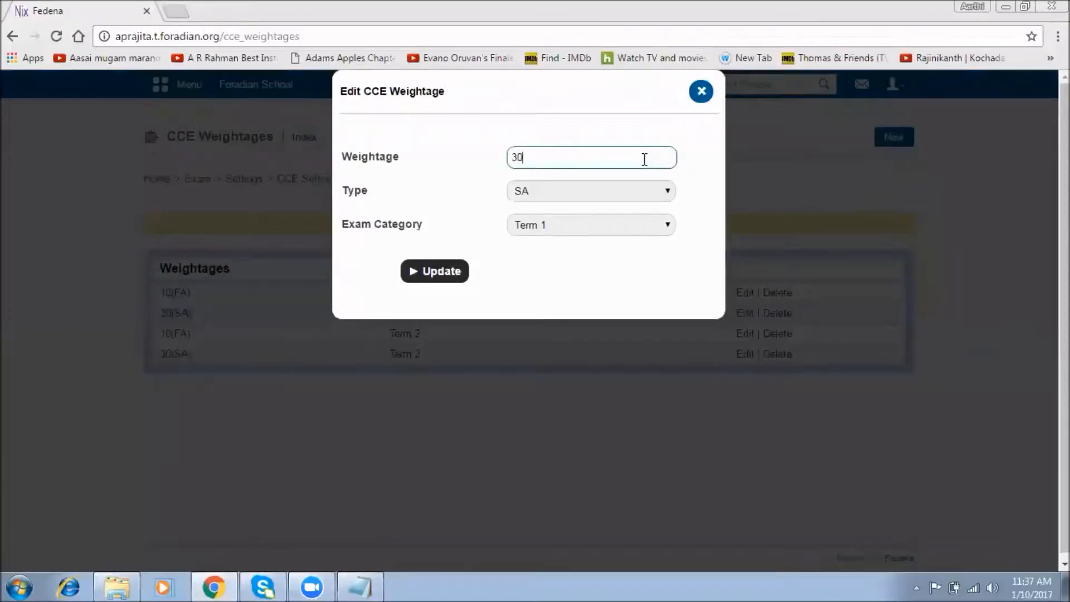
pyautogui.click(651, 196)
pyautogui.click(651, 196)
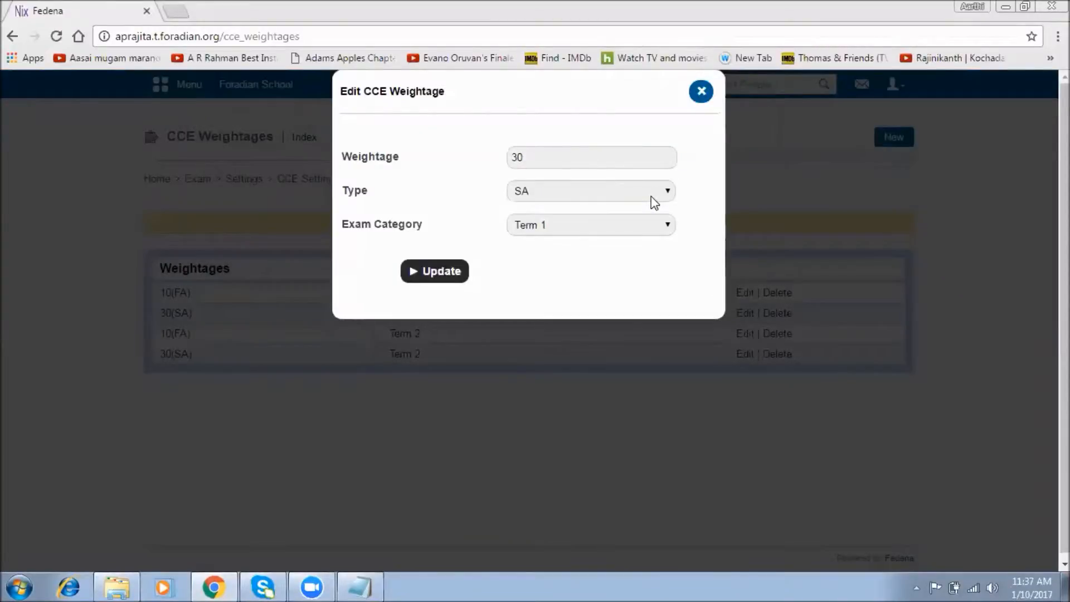
pyautogui.click(620, 223)
pyautogui.click(621, 223)
pyautogui.click(702, 93)
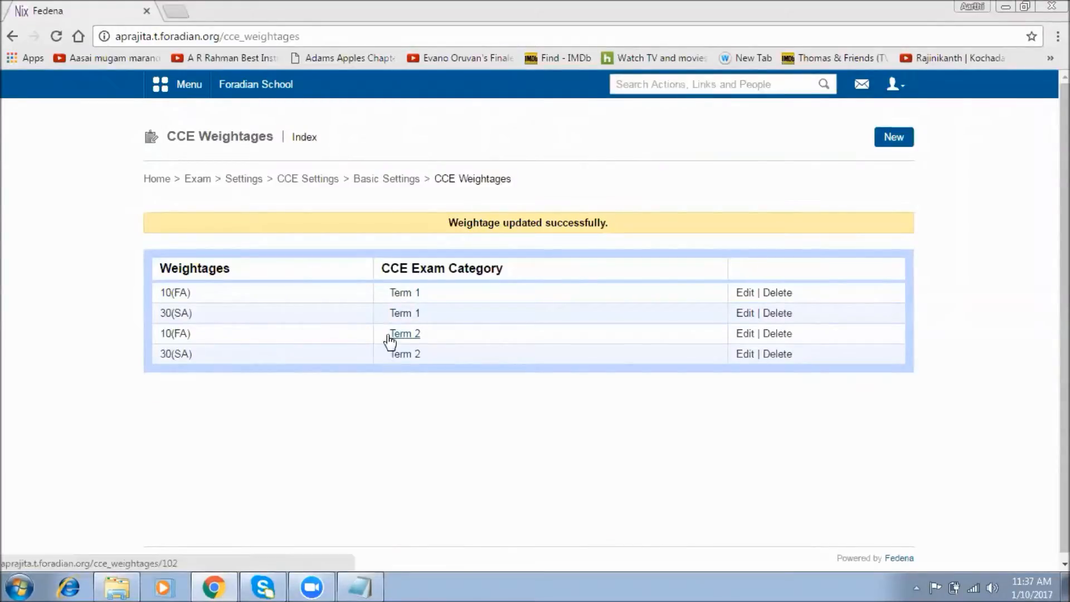
# Assign the 10 FA and 30 SA weightages of Term 1 and Term 2 to Class 1 CCE, and return to the school dashboard.
pyautogui.click(396, 184)
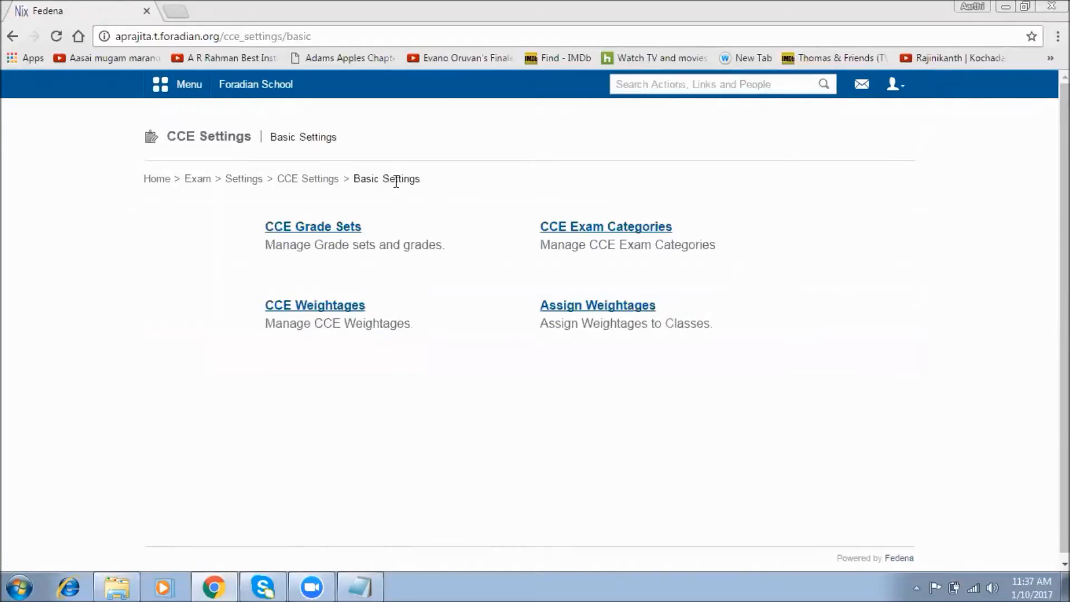
pyautogui.click(585, 310)
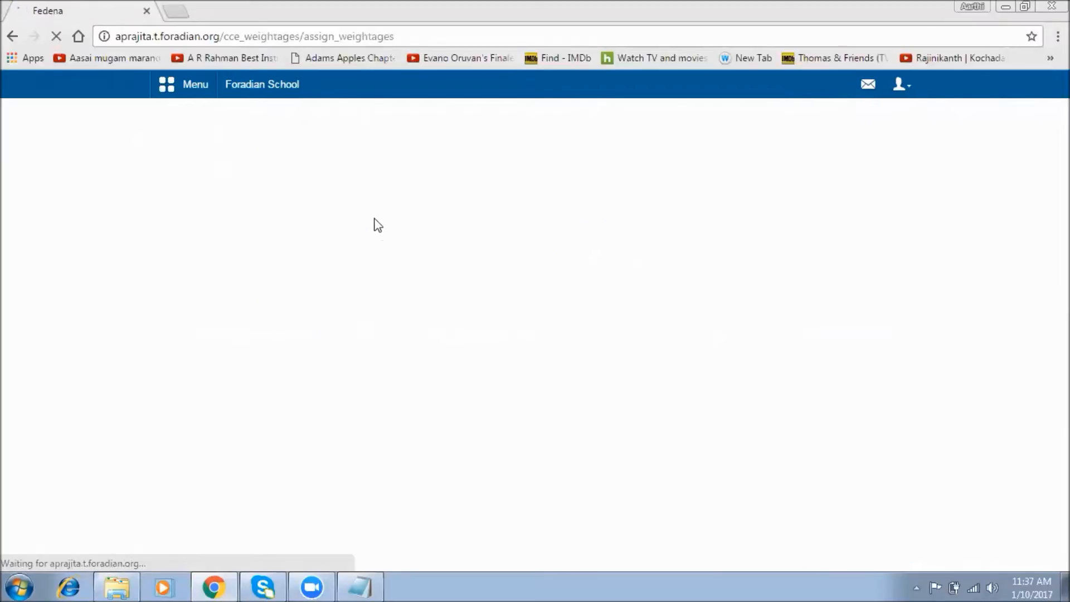
pyautogui.click(408, 233)
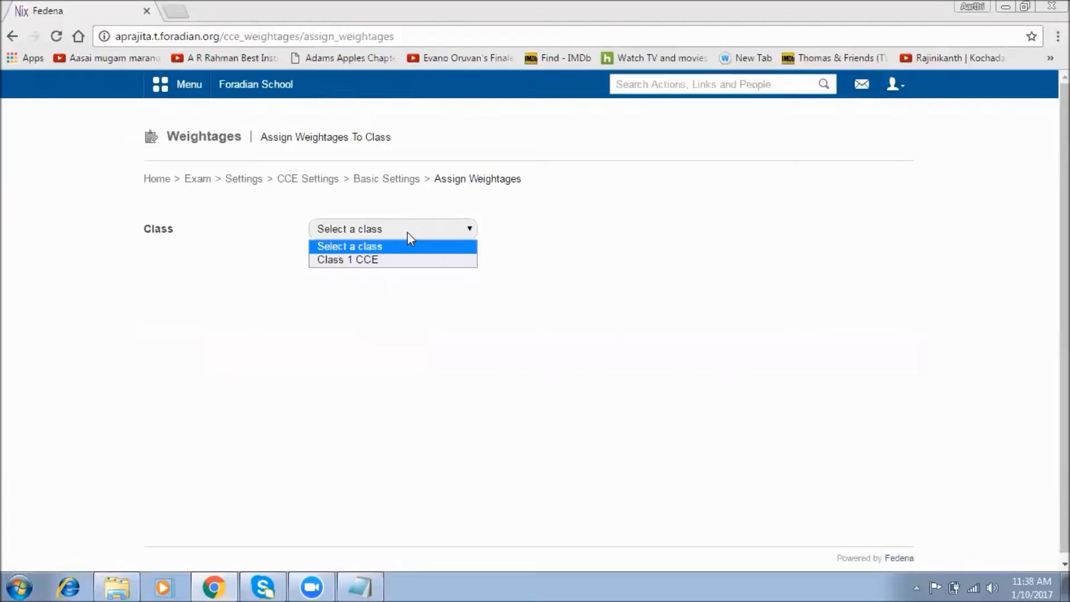
pyautogui.click(394, 257)
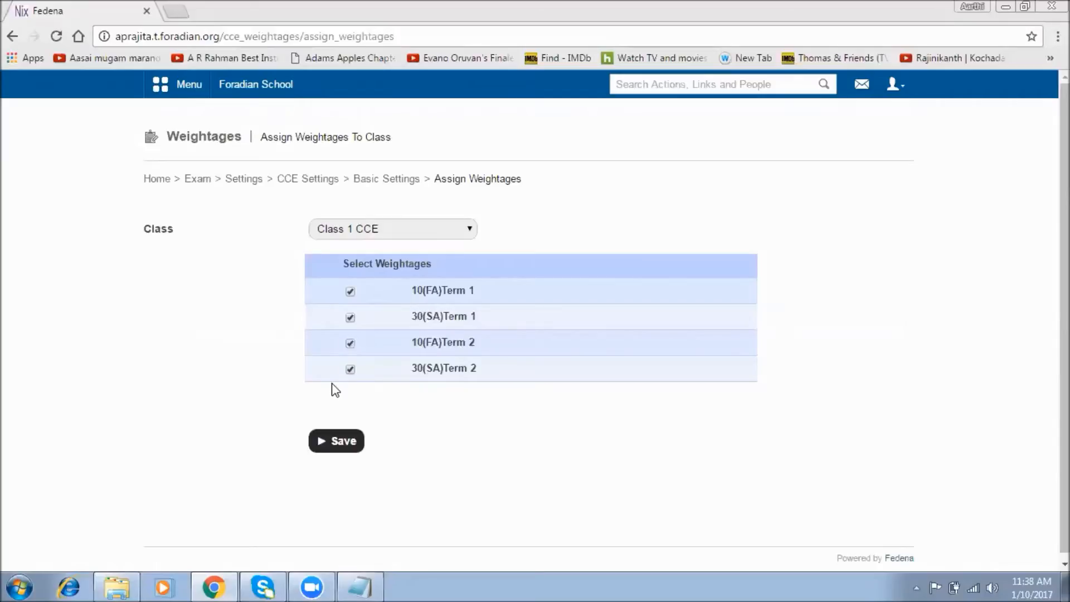
pyautogui.click(334, 442)
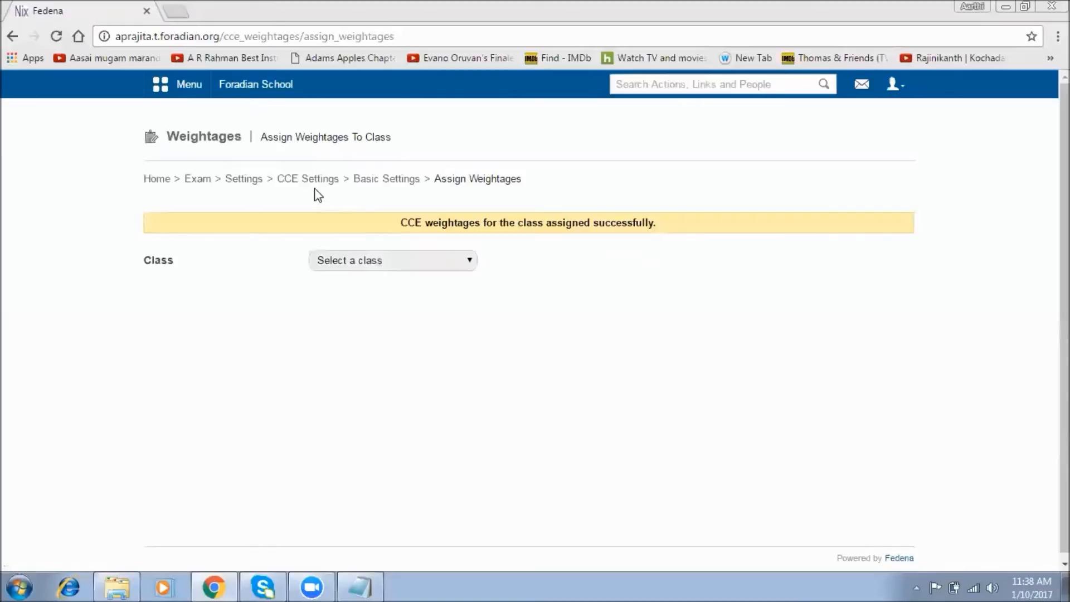
pyautogui.click(386, 183)
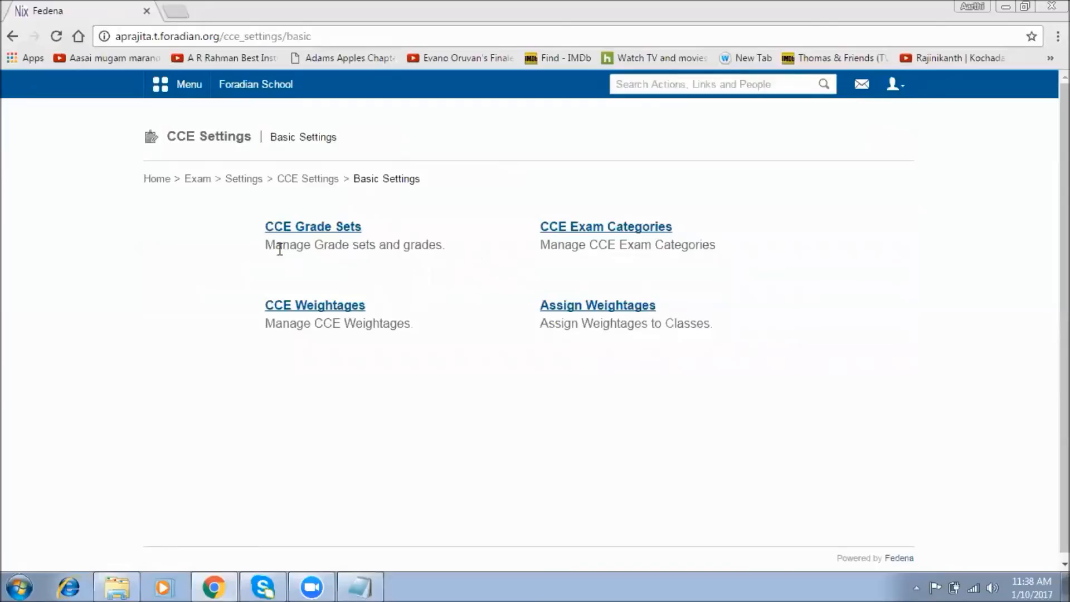
pyautogui.click(253, 94)
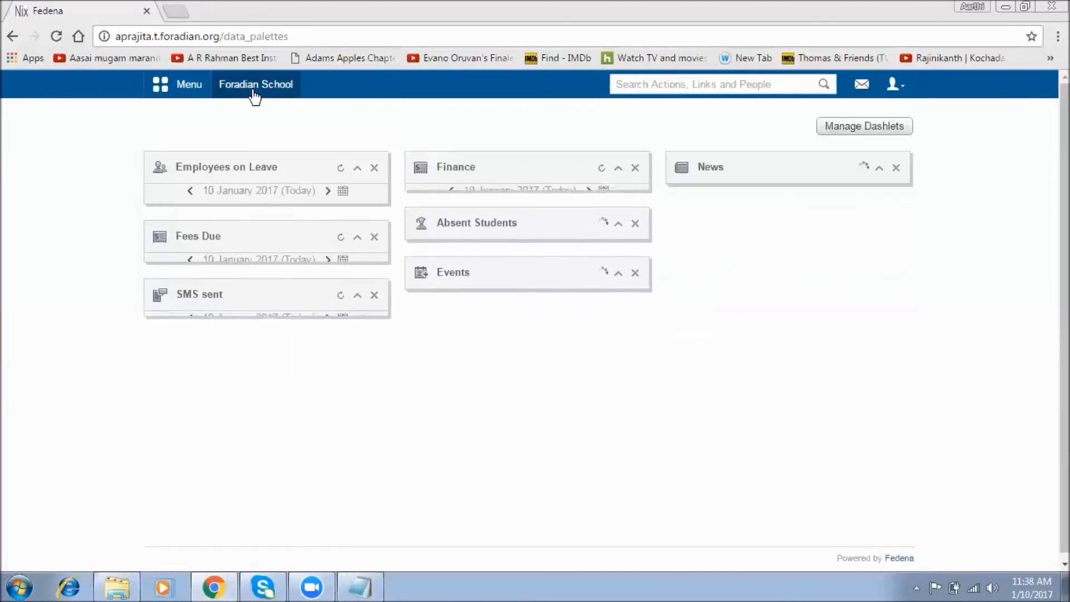